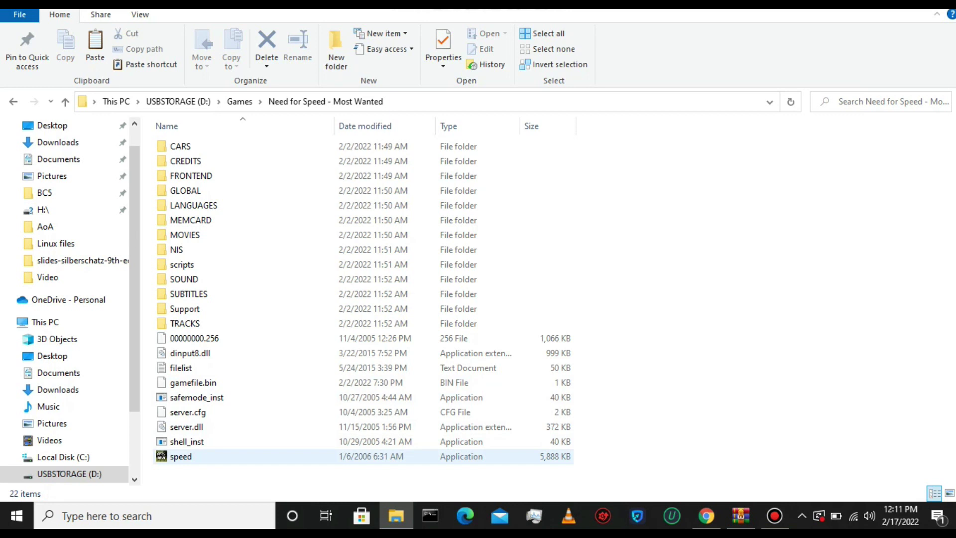
Run speed.exe from the game folder to reveal the missing d3dx9_26.dll error.
double_click(180, 457)
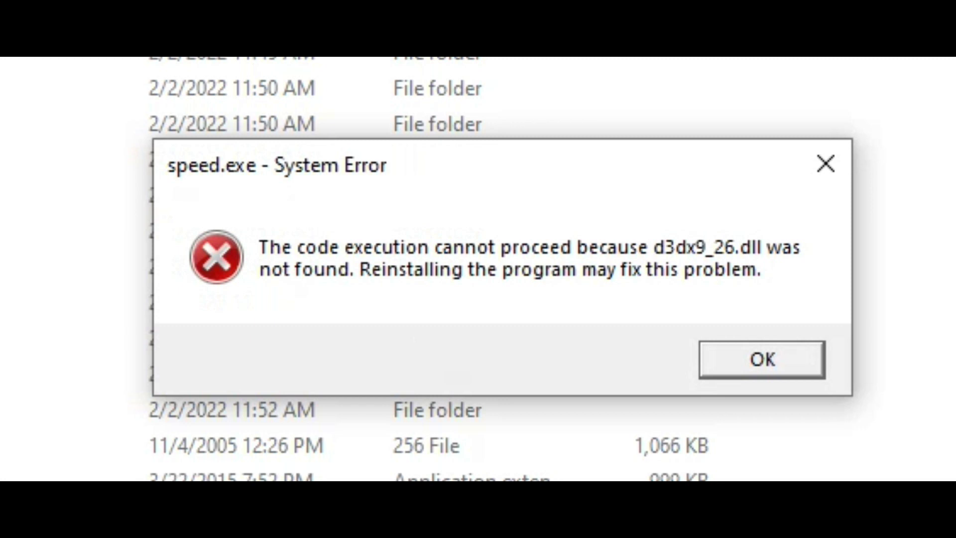
Search Google for d3dx9-26.dll, correcting the typed query before running it.
key("Return")
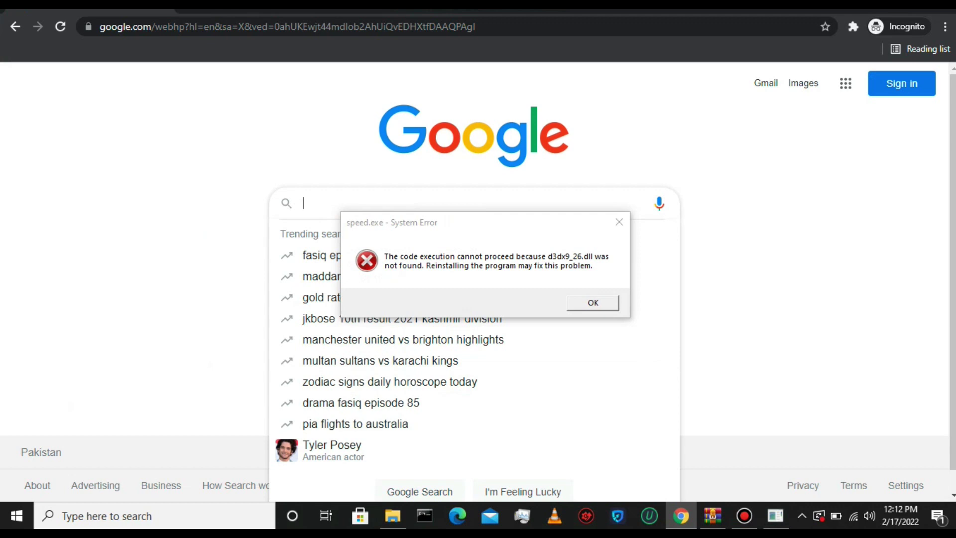
type("dx")
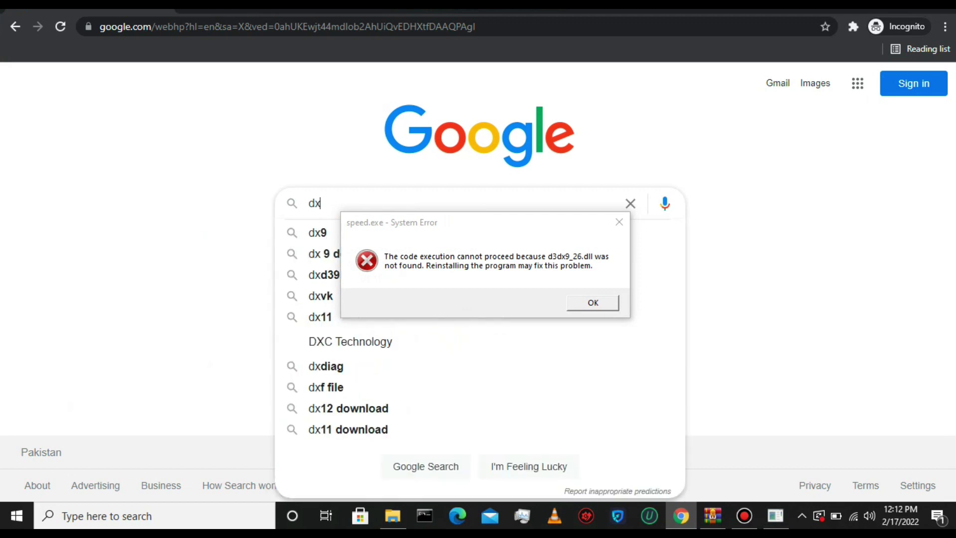
key("BackSpace")
type("3dx")
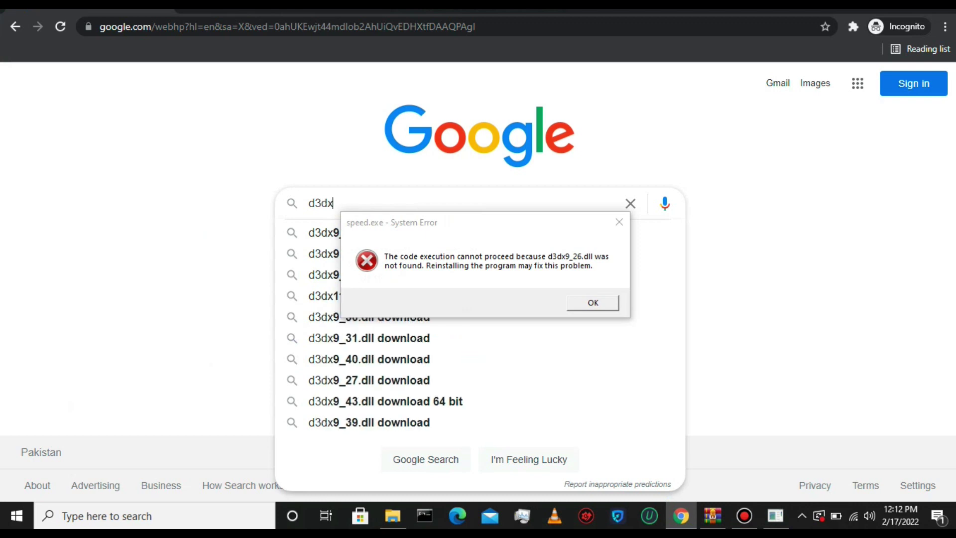
type("9-26")
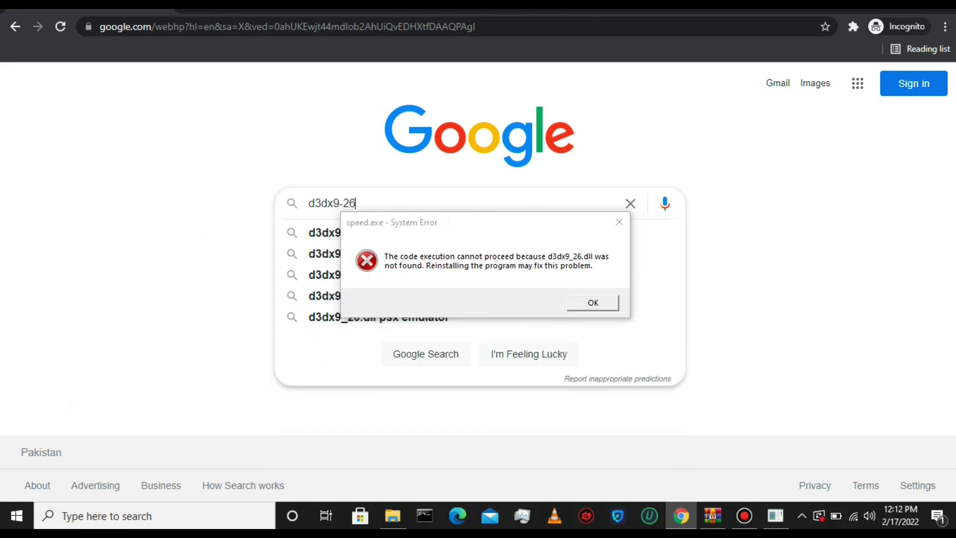
type(" .dll")
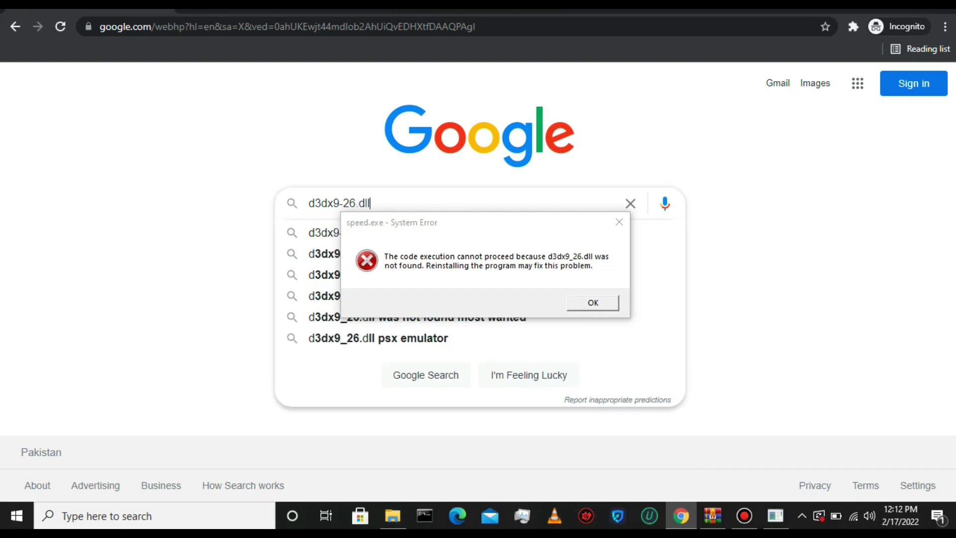
key("Return")
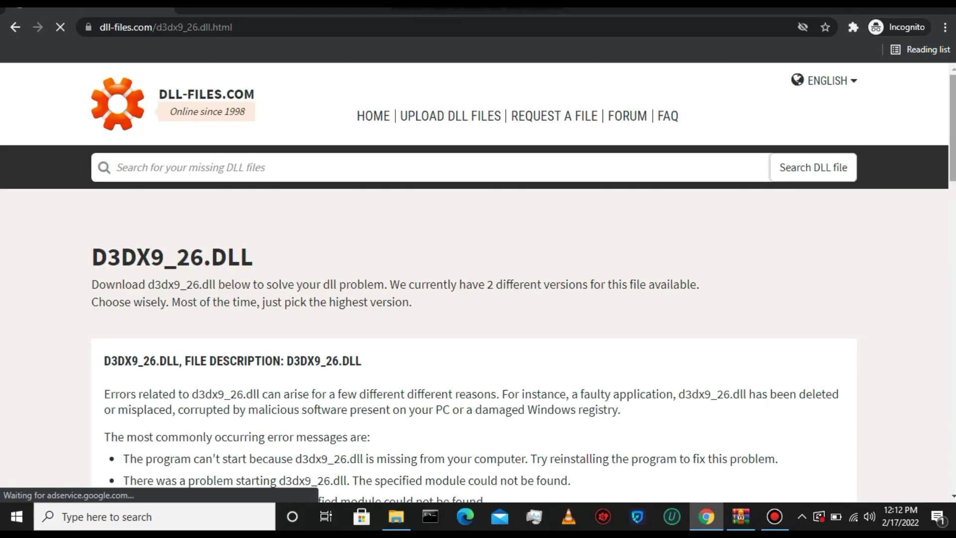
scroll(478, 285, "down", 4)
scroll(478, 283, "down", 6)
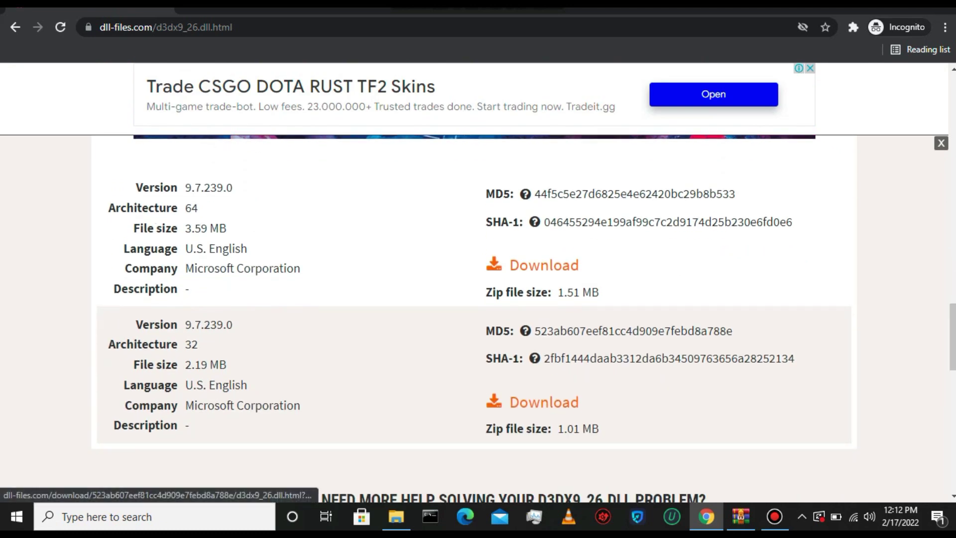
Download the 32-bit d3dx9_26.dll, version 9.7.239.0, as d3dx9_26.zip.
left_click(545, 402)
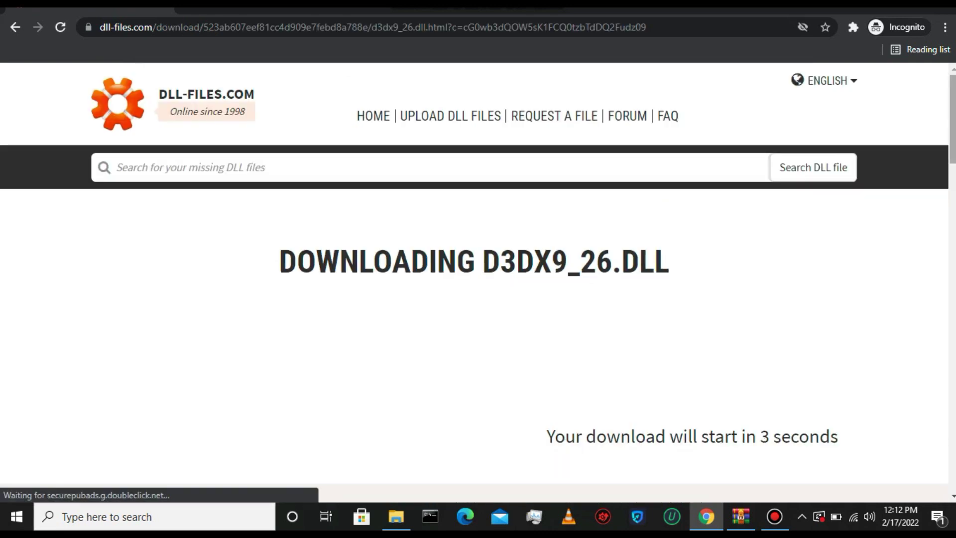
scroll(479, 299, "down", 1)
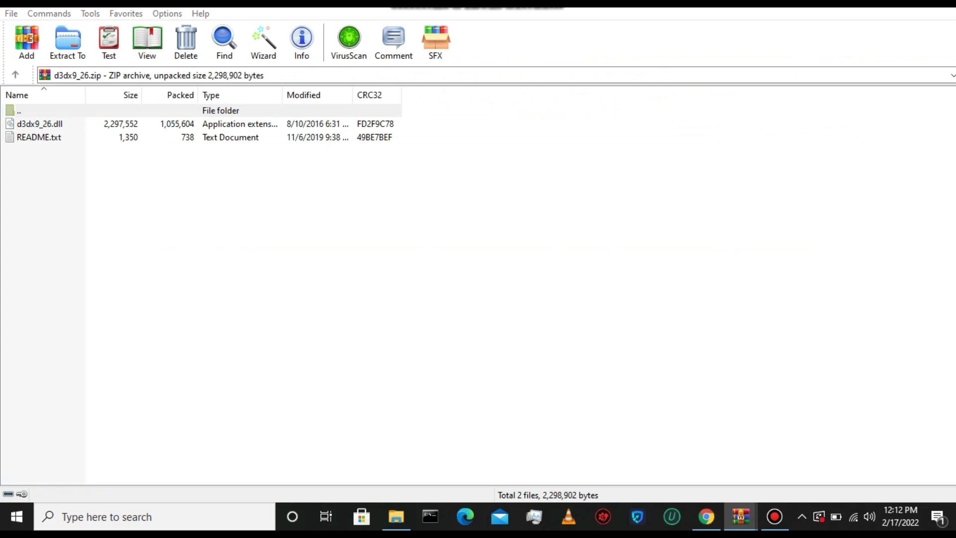
Dismiss the WinRAR license reminder and extract d3dx9_26.dll from the zip to the Desktop.
left_click(555, 255)
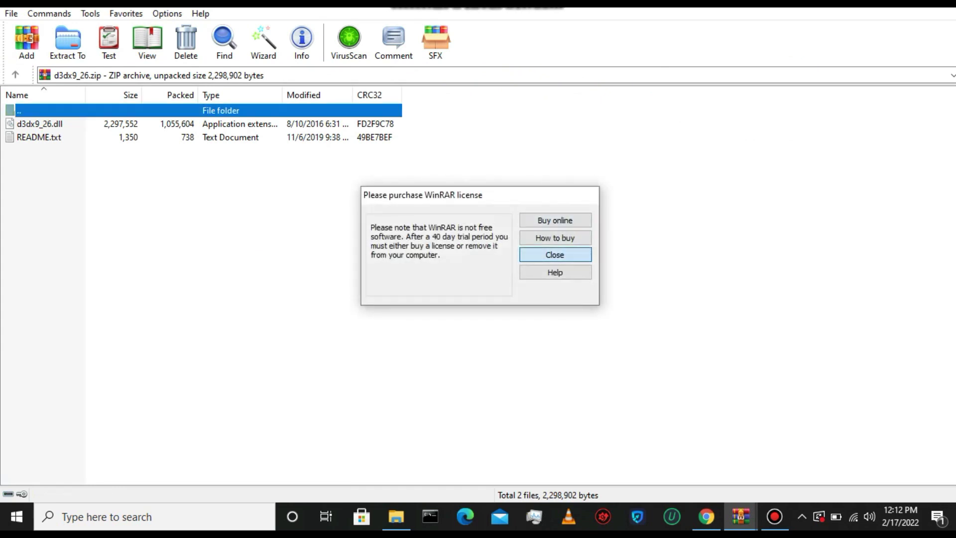
left_click(359, 124)
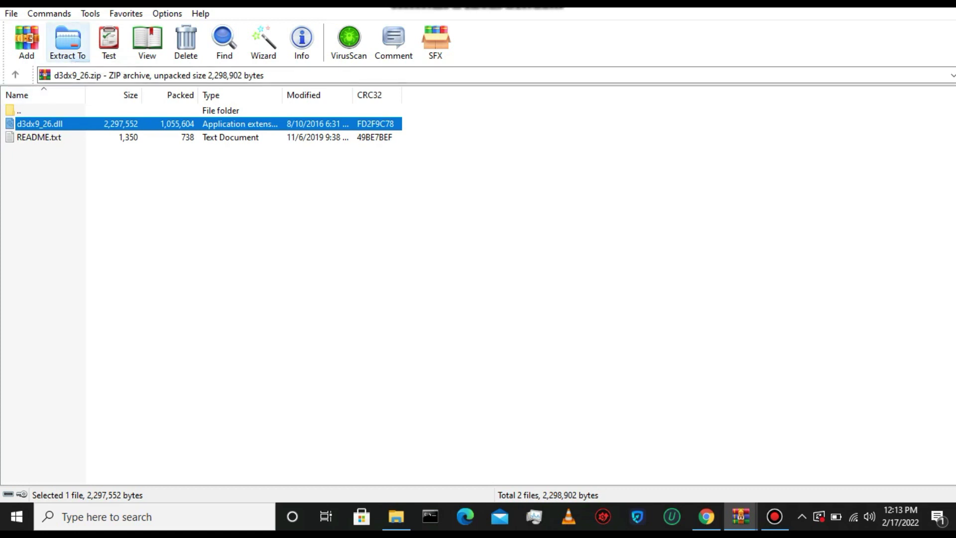
left_click(68, 42)
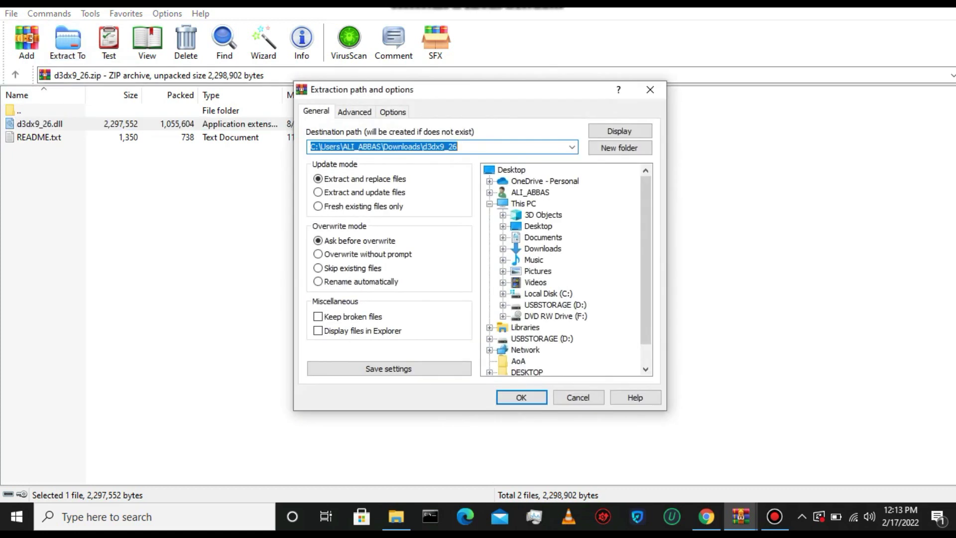
left_click(538, 226)
left_click(522, 397)
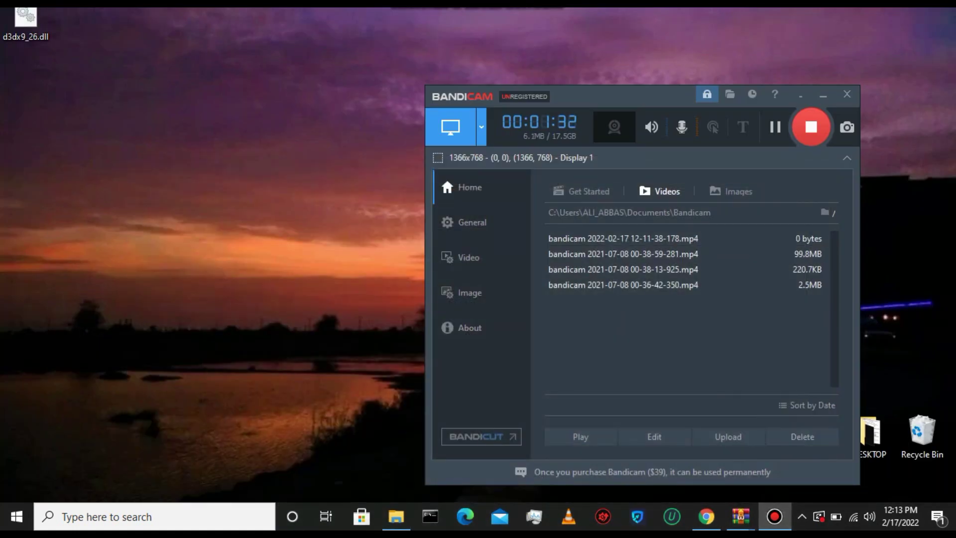
Minimize Bandicam and copy the extracted d3dx9_26.dll from the desktop.
left_click(823, 94)
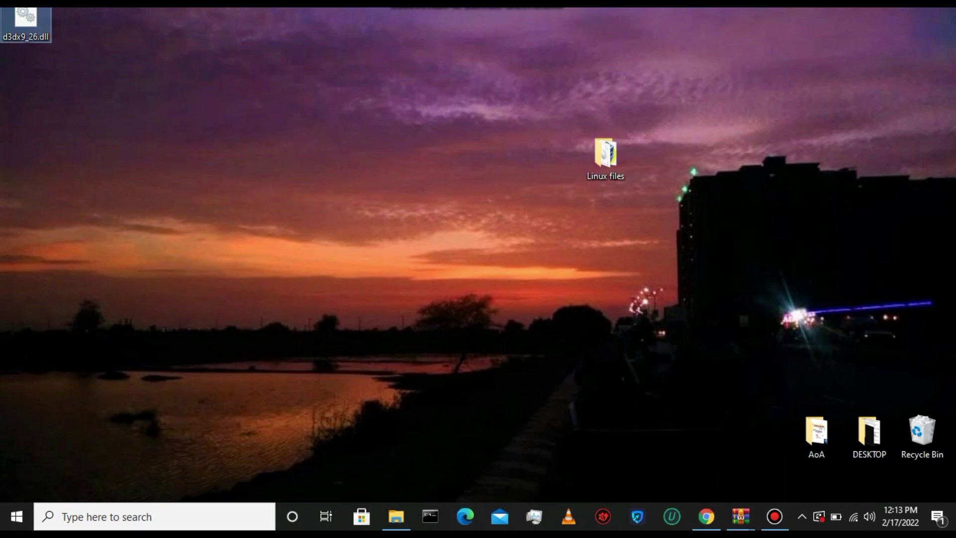
right_click(36, 31)
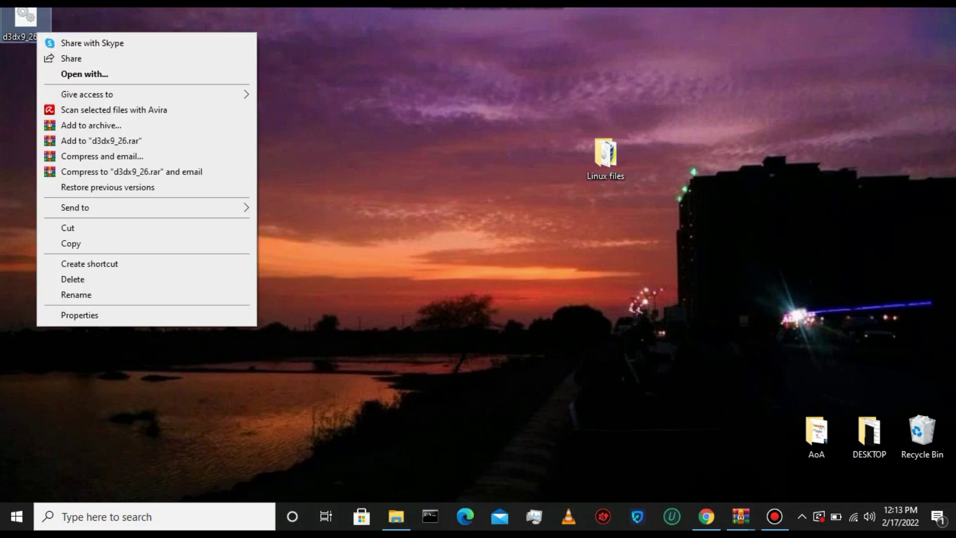
left_click(71, 243)
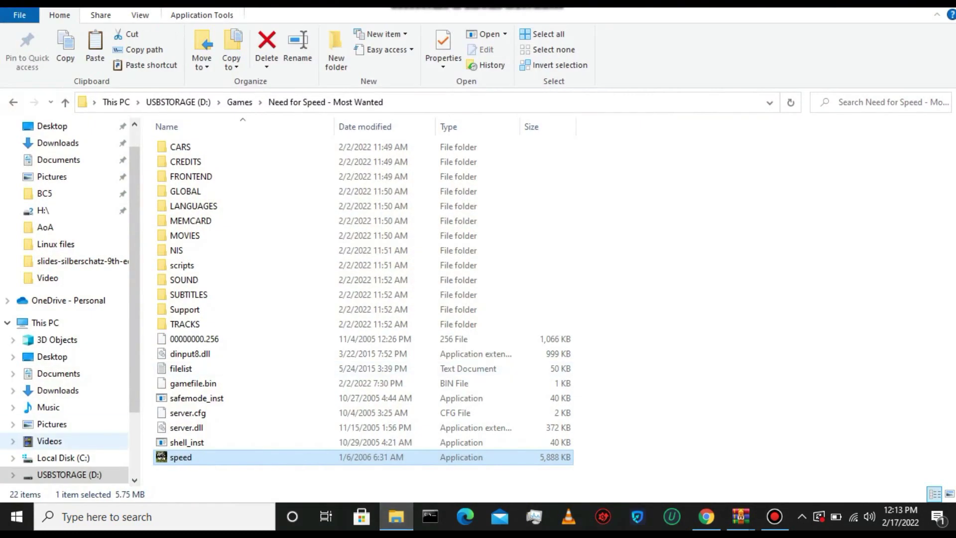
Navigate to the C:\Windows\SysWOW64 folder.
left_click(64, 457)
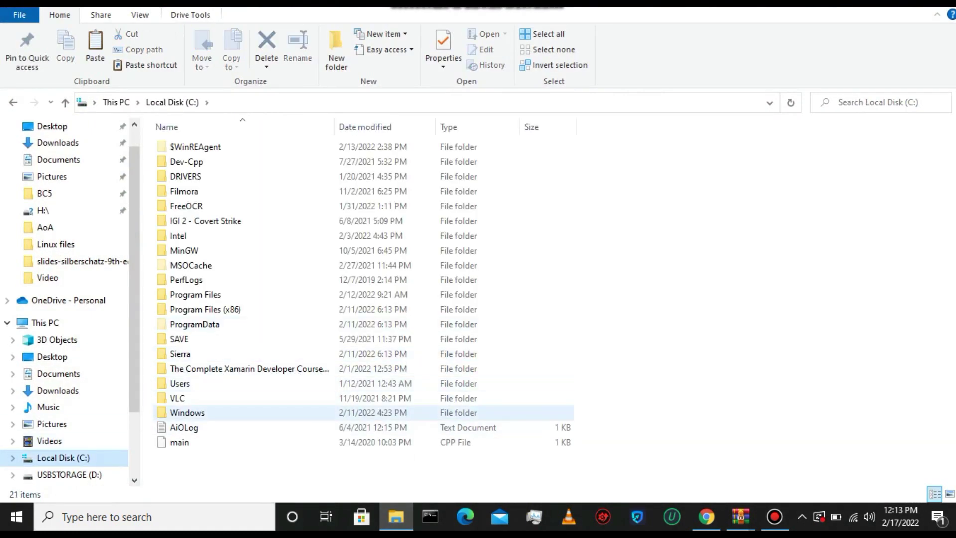
double_click(187, 412)
left_click(191, 398)
key("s")
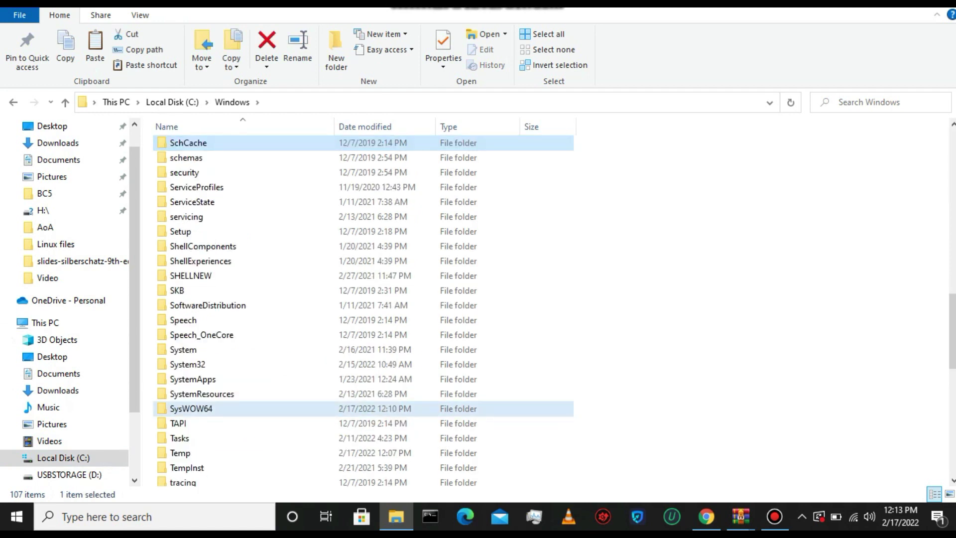
left_click(193, 410)
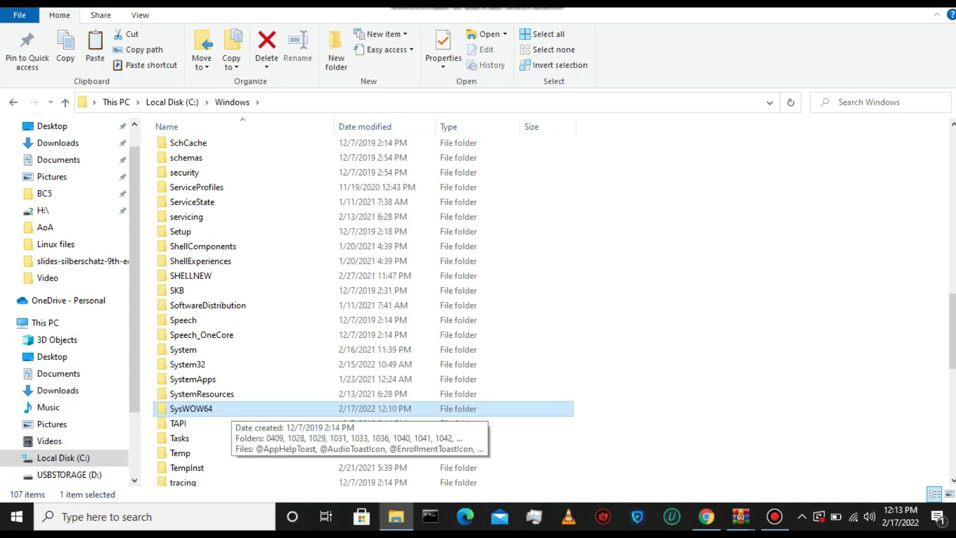
key("Return")
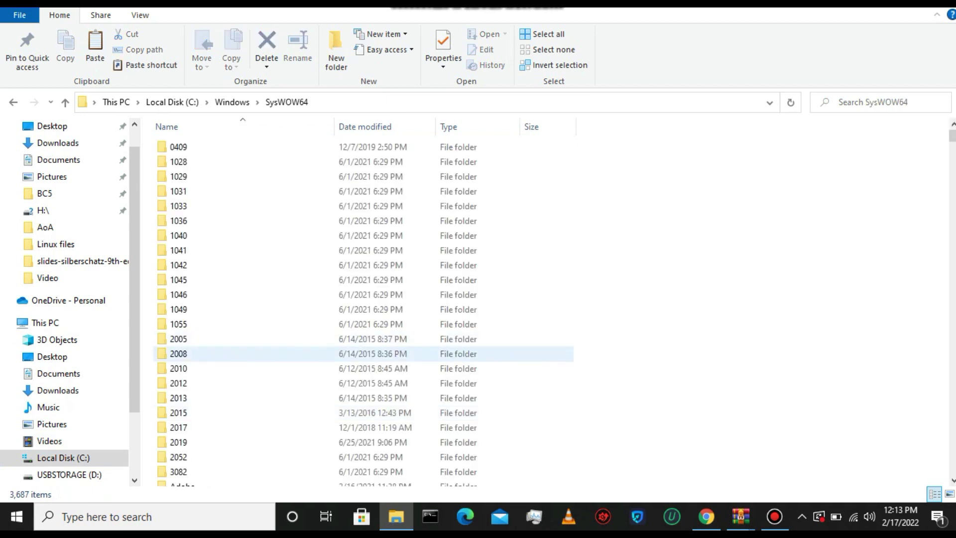
Paste d3dx9_26.dll into SysWOW64, granting administrator permission.
right_click(591, 124)
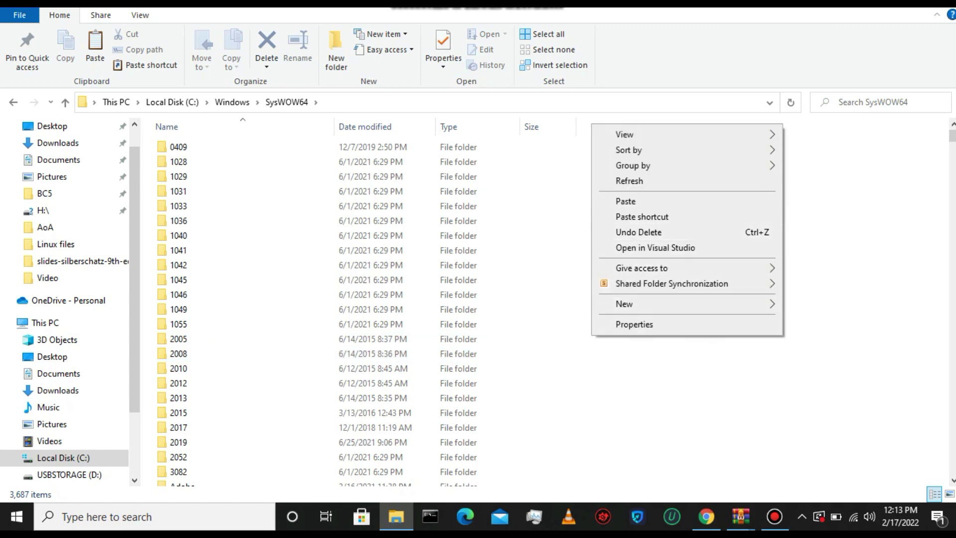
left_click(625, 201)
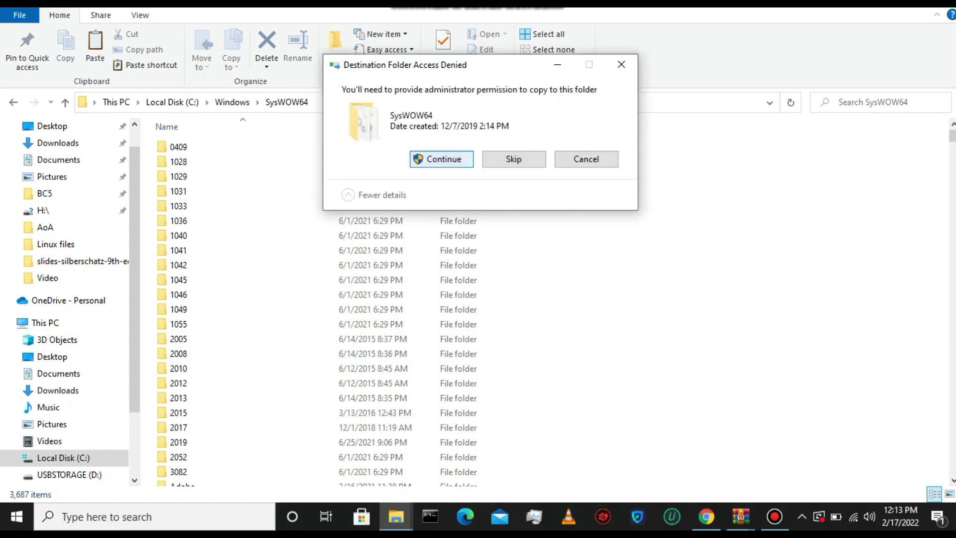
left_click(441, 158)
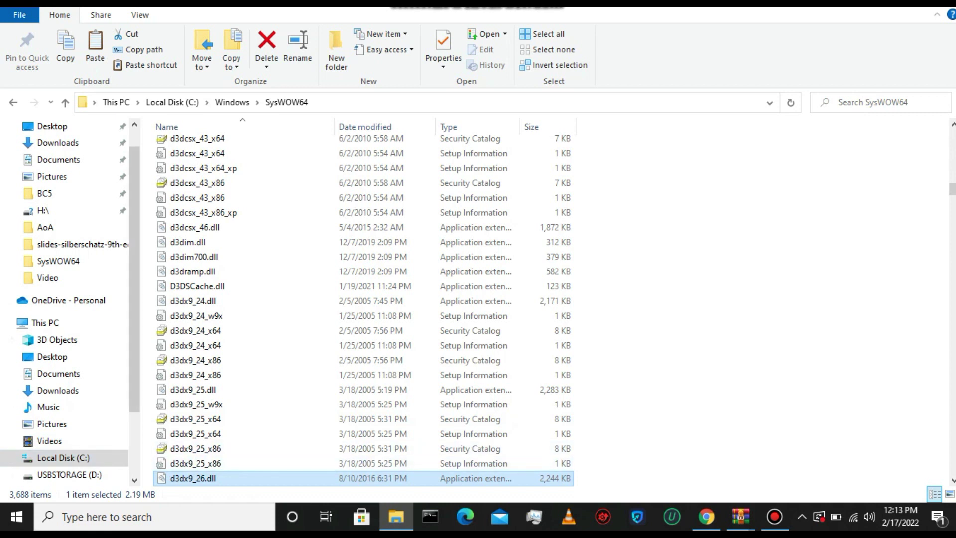
Open D:\Games\Need for Speed - Most Wanted and select the speed launcher.
left_click(69, 475)
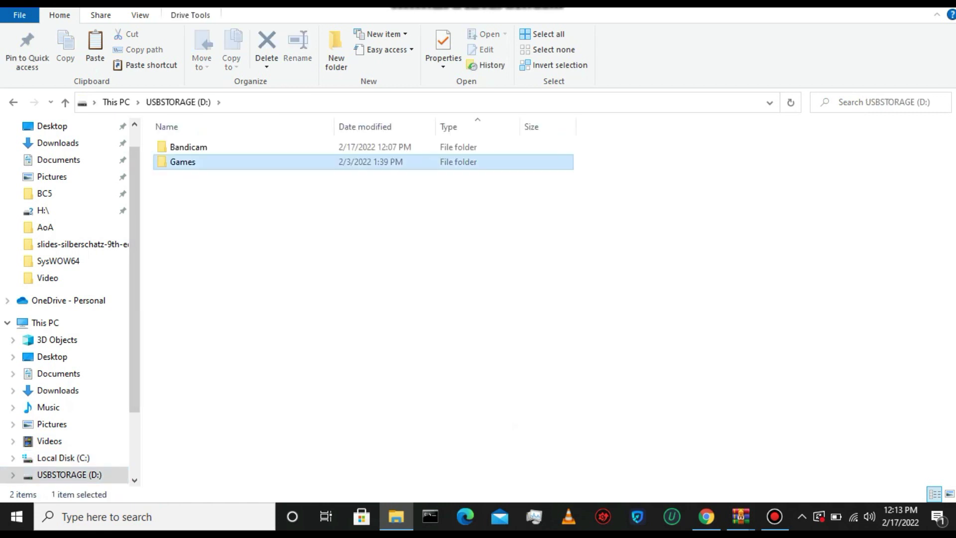
double_click(182, 162)
double_click(224, 176)
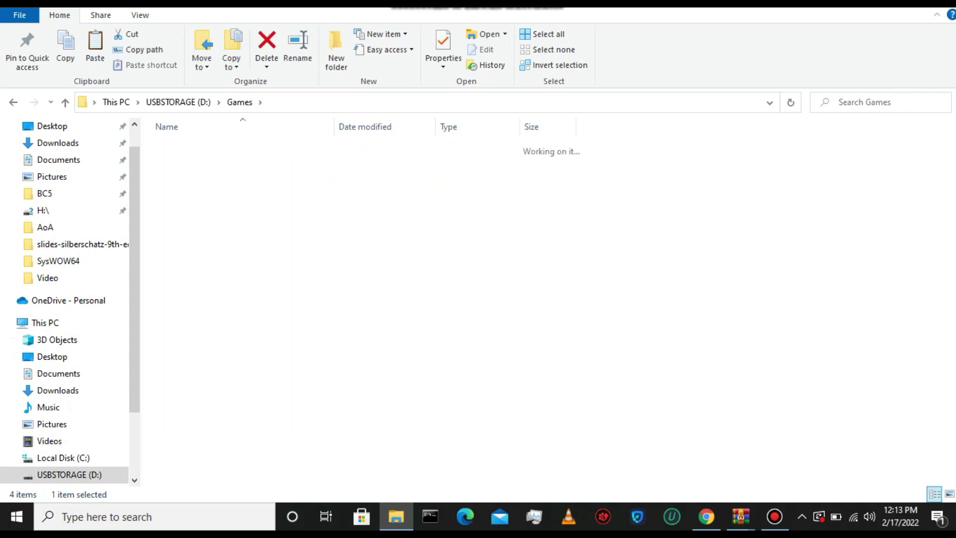
left_click(240, 457)
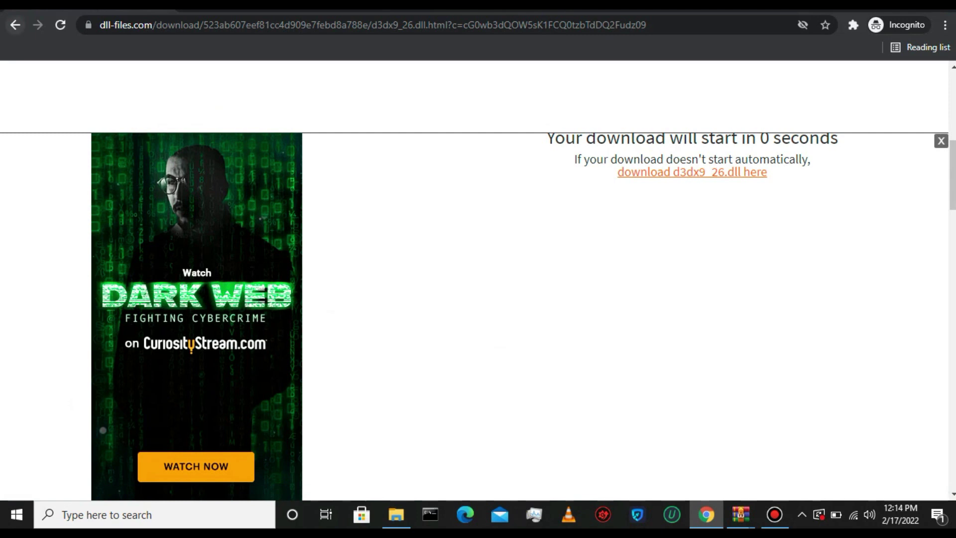
Go back to the d3dx9_26.dll page and highlight the 64-bit version details.
left_click(15, 25)
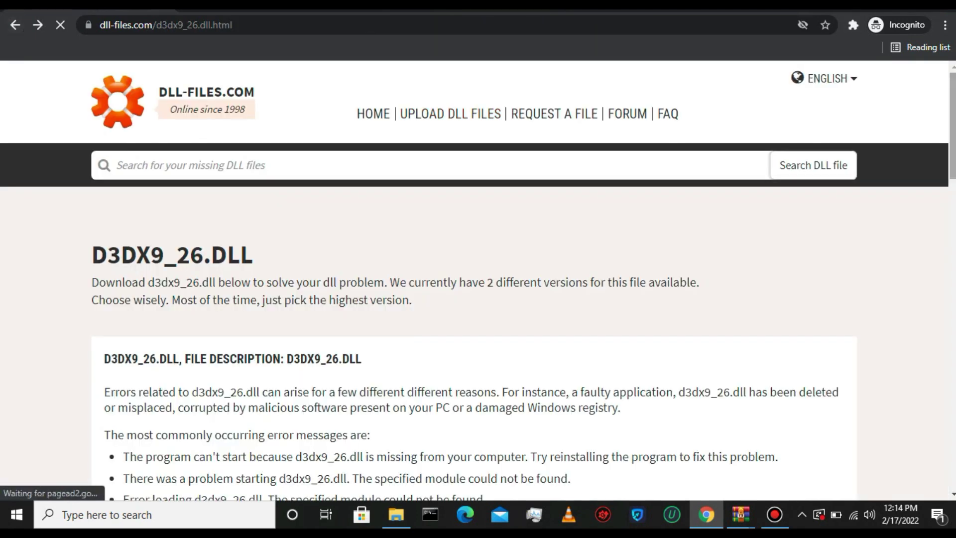
scroll(478, 299, "down", 1)
scroll(478, 299, "down", 4)
scroll(478, 299, "down", 2)
scroll(479, 298, "down", 3)
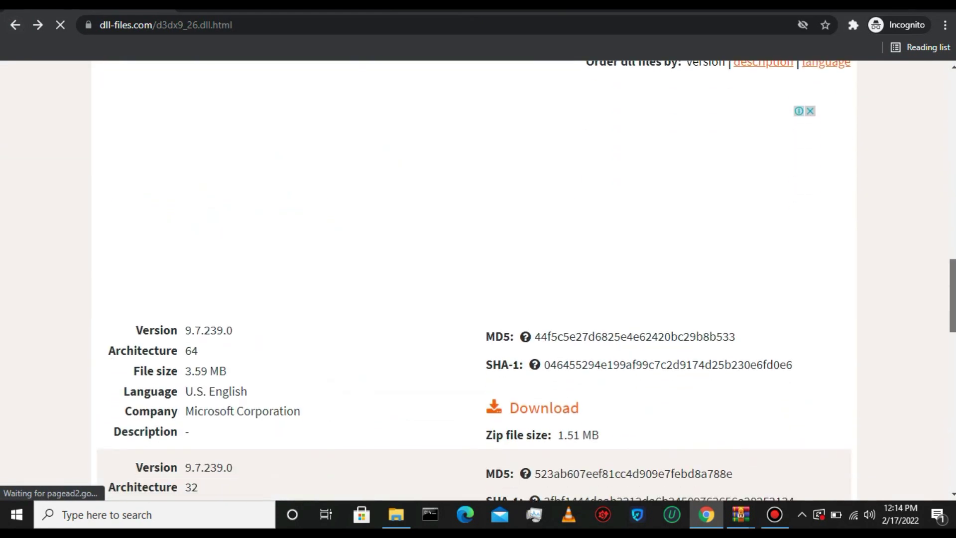
scroll(479, 300, "down", 2)
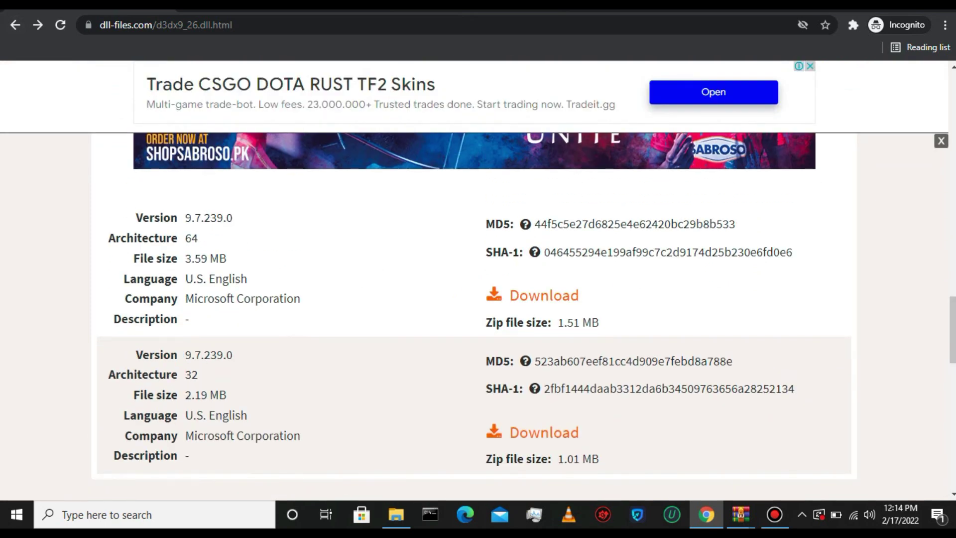
left_click_drag(148, 238, 150, 318)
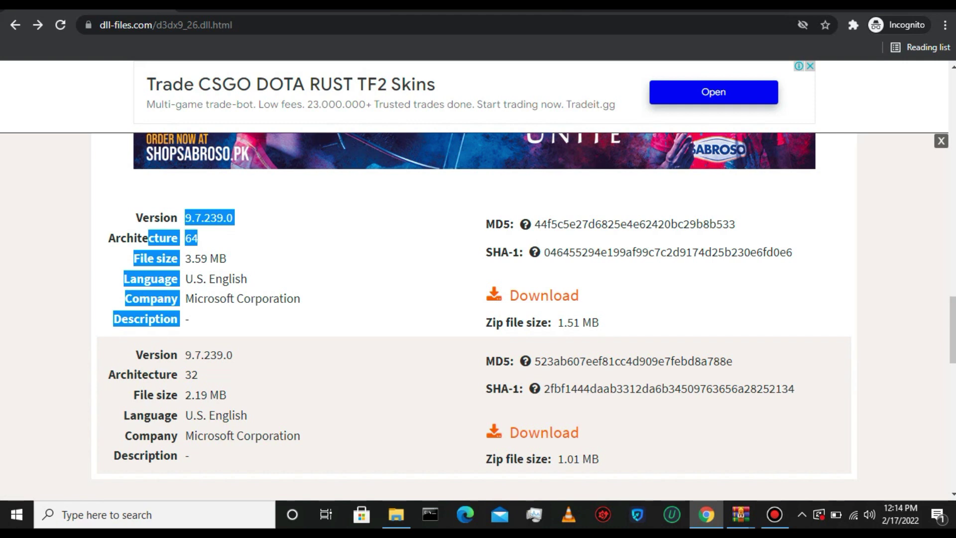
left_click(150, 319)
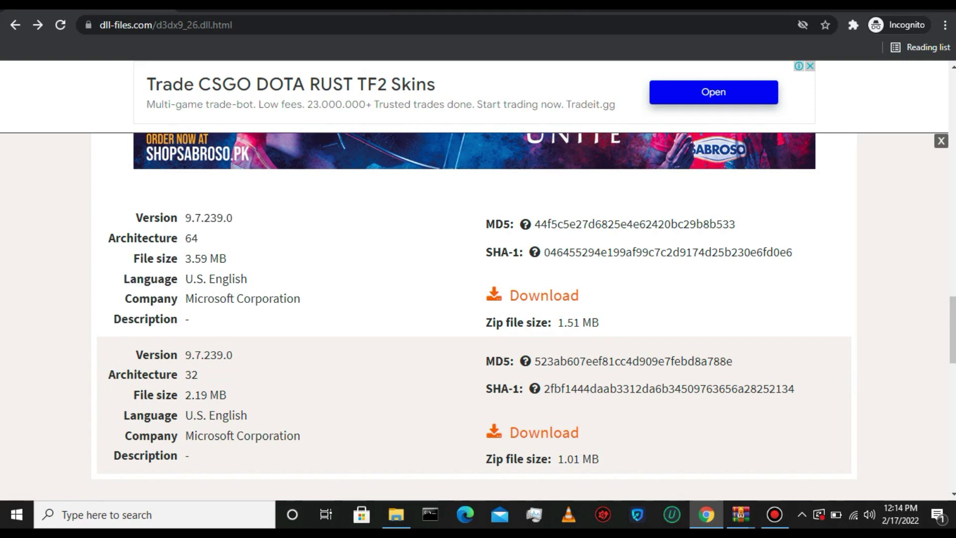
left_click_drag(149, 237, 150, 318)
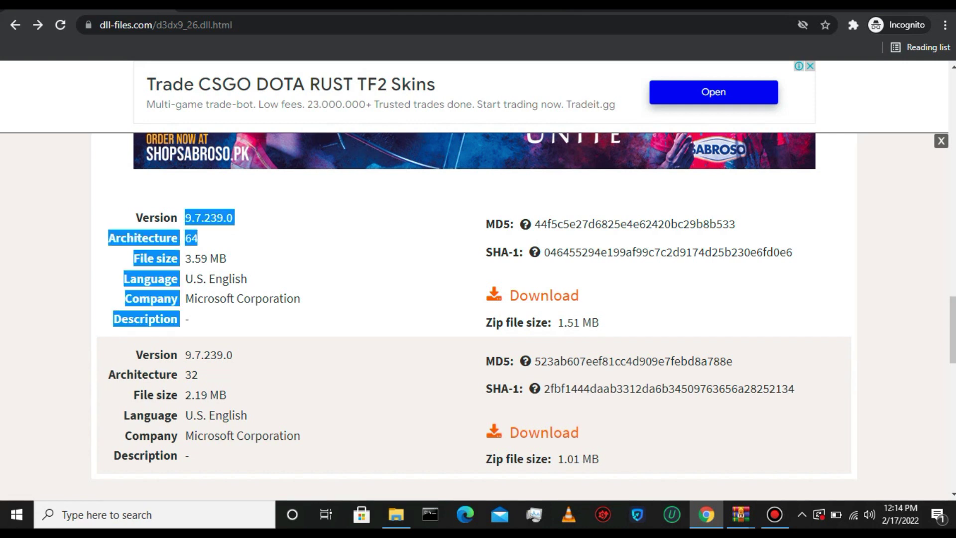
left_click(149, 318)
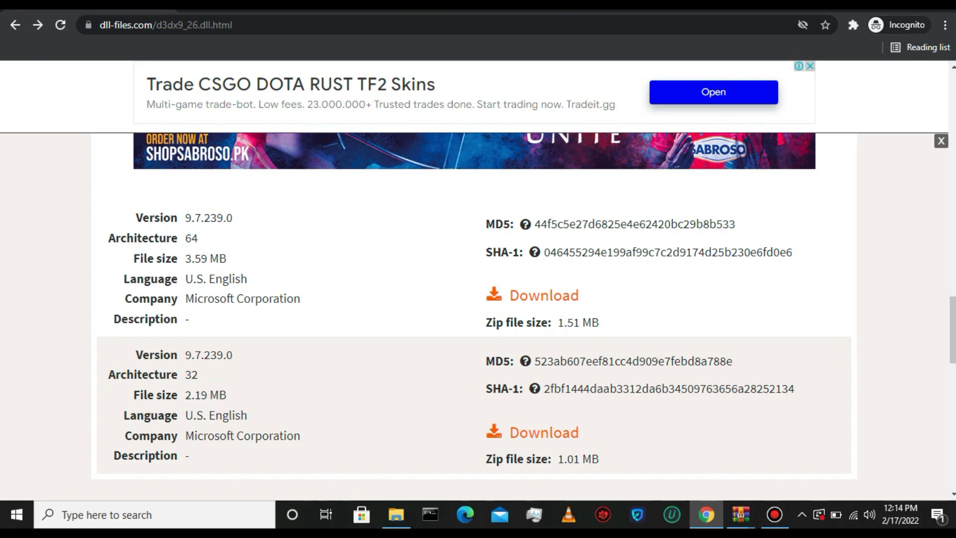